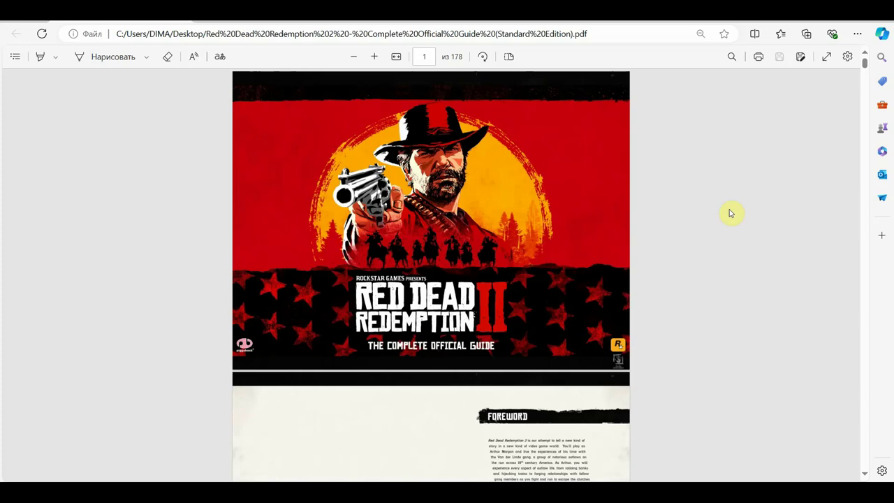
# - Scroll the RDR2 guide PDF to the Essential Commands pages showing the COMBAT section
pyautogui.scroll(-3, 664, 254)
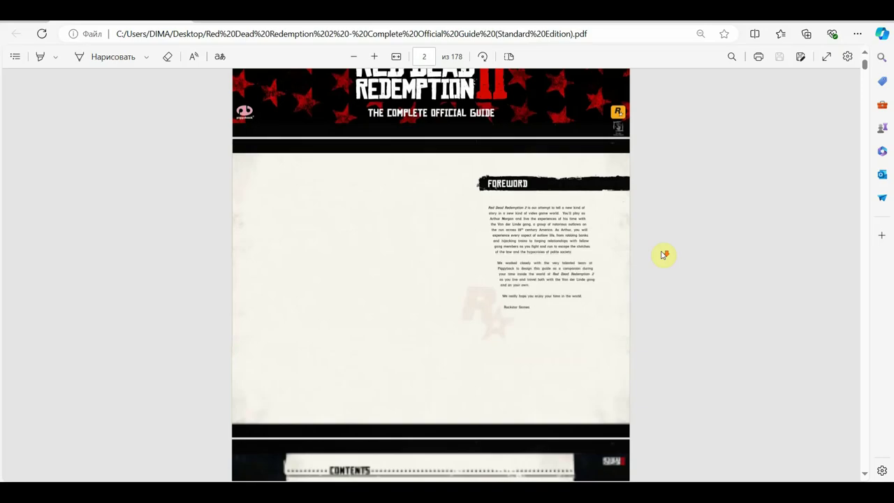
pyautogui.scroll(-10, 658, 259)
pyautogui.scroll(-5, 659, 262)
pyautogui.scroll(-4, 660, 261)
pyautogui.scroll(-3, 615, 257)
pyautogui.scroll(2, 548, 244)
pyautogui.scroll(1, 524, 237)
pyautogui.scroll(5, 520, 238)
pyautogui.scroll(5, 520, 237)
pyautogui.scroll(5, 520, 237)
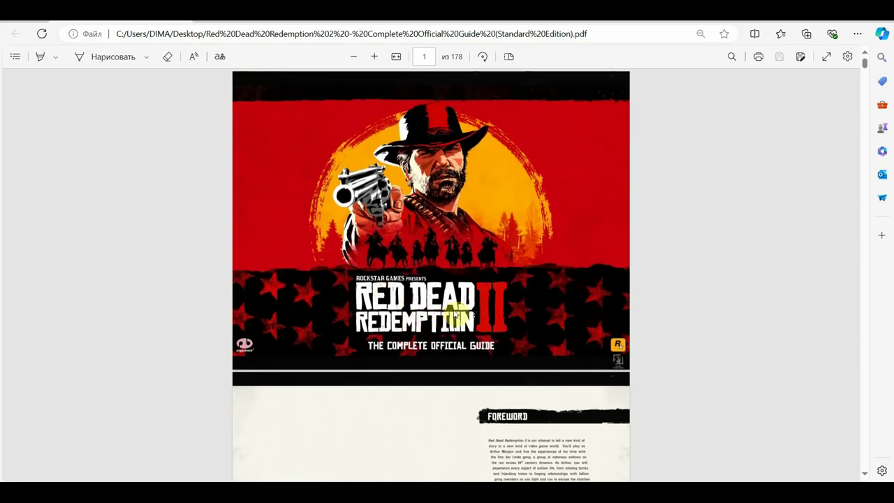
pyautogui.scroll(-4, 542, 296)
pyautogui.scroll(-5, 542, 296)
pyautogui.scroll(-8, 542, 296)
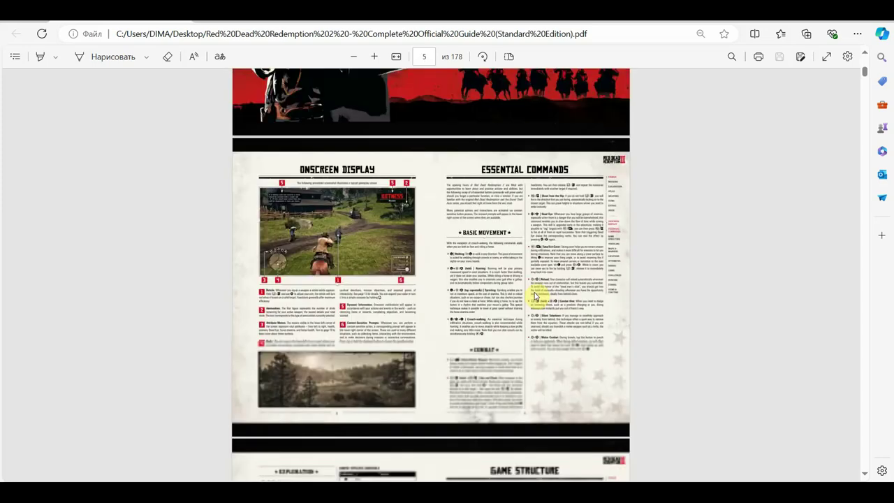
pyautogui.scroll(-3, 535, 295)
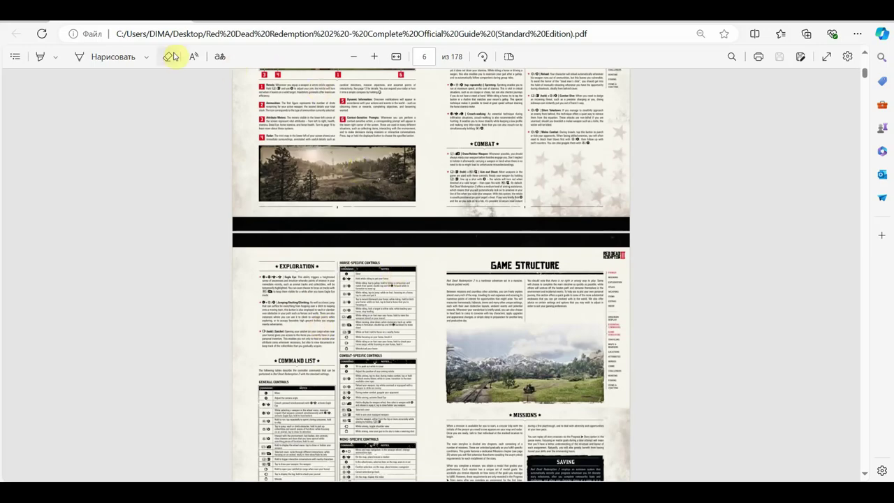
pyautogui.click(374, 56)
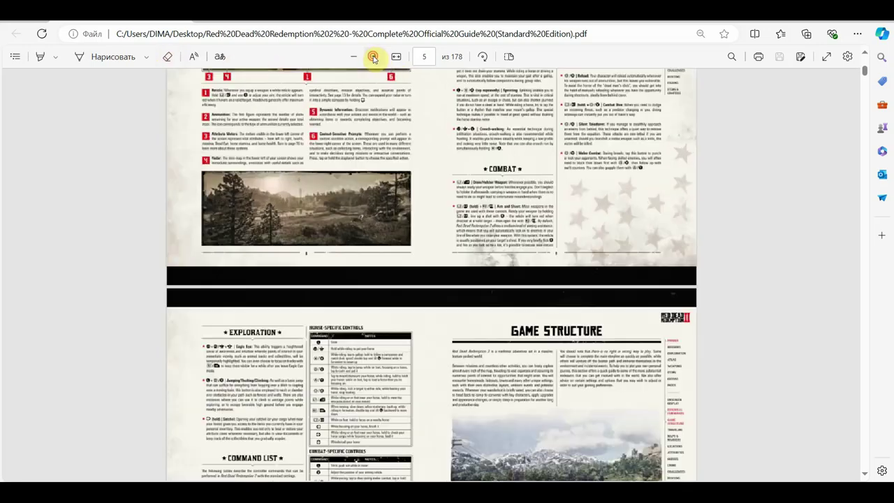
# - Zoom the guide in so the COMBAT section is large enough to read
pyautogui.click(374, 57)
pyautogui.click(375, 57)
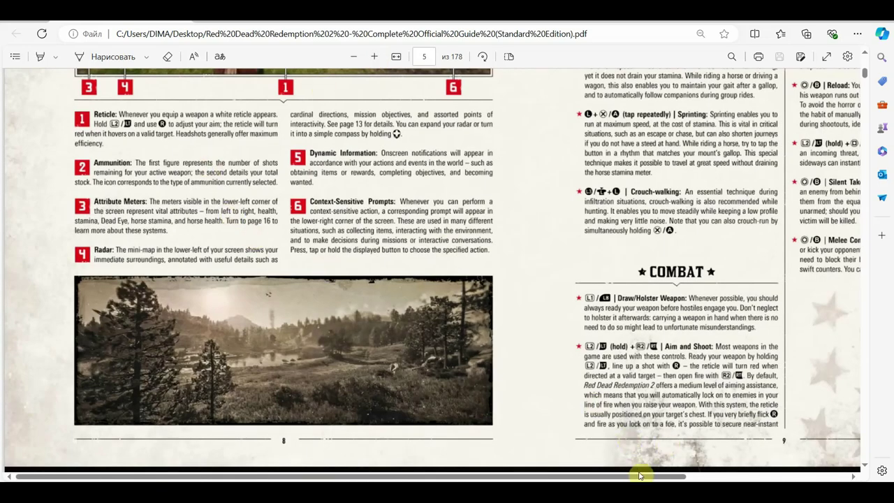
pyautogui.moveTo(641, 475); pyautogui.dragTo(803, 476)
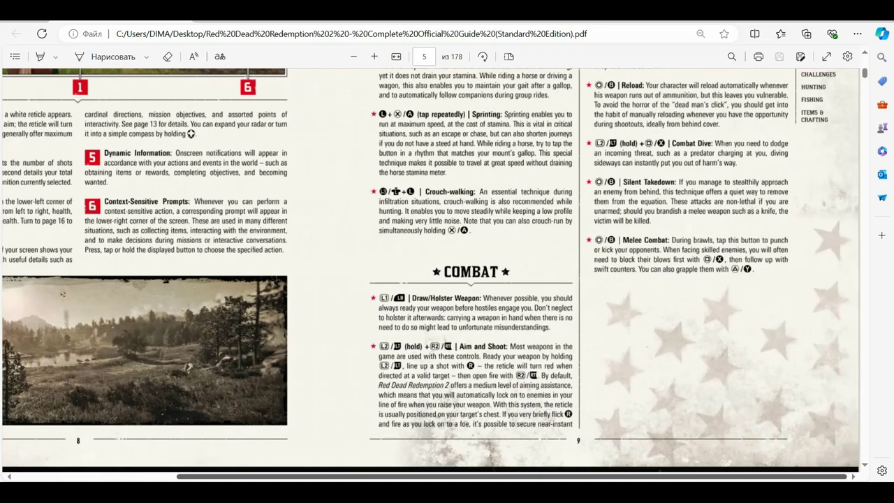
pyautogui.scroll(-3, 667, 396)
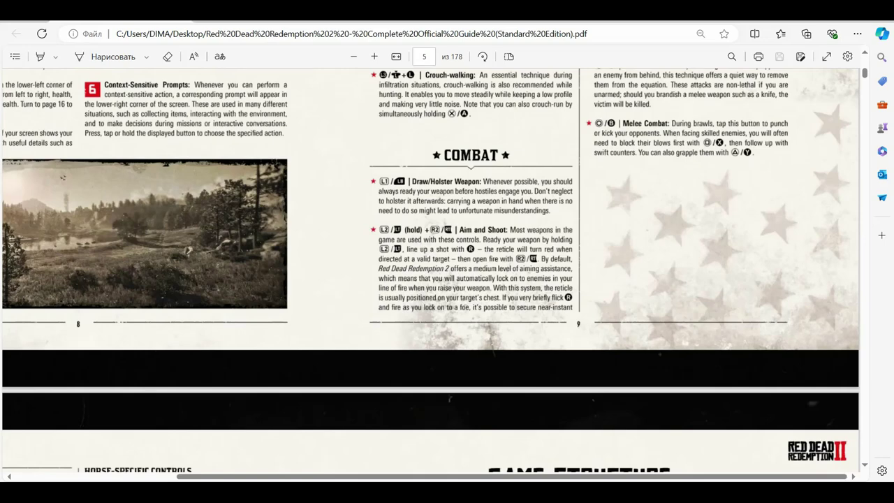
# - Capture a region screenshot of the COMBAT section and save it to the desktop
pyautogui.press('super+shift+s')
pyautogui.moveTo(352, 127)
pyautogui.mouseDown()
pyautogui.moveTo(563, 348)
pyautogui.moveTo(577, 338)
pyautogui.mouseUp()
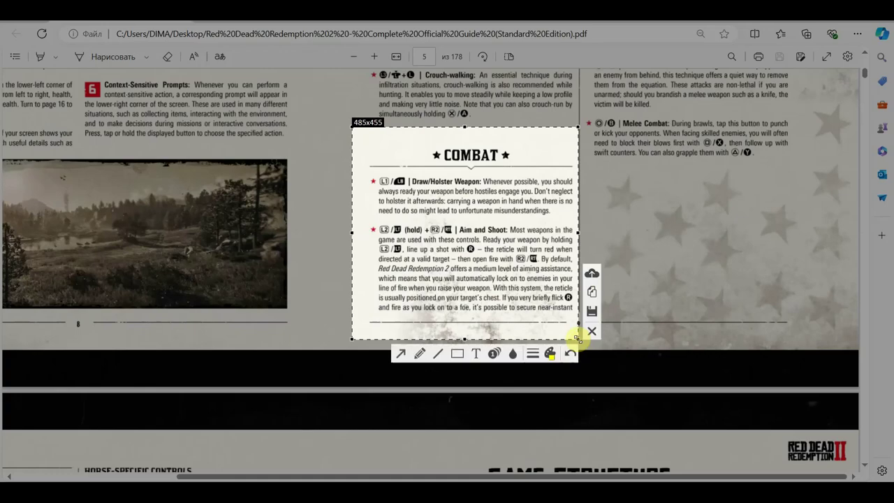
pyautogui.click(593, 313)
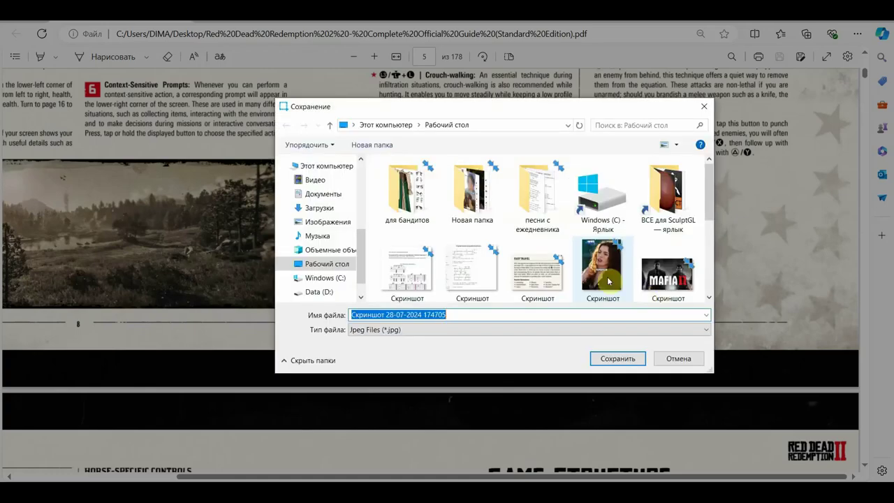
pyautogui.click(623, 361)
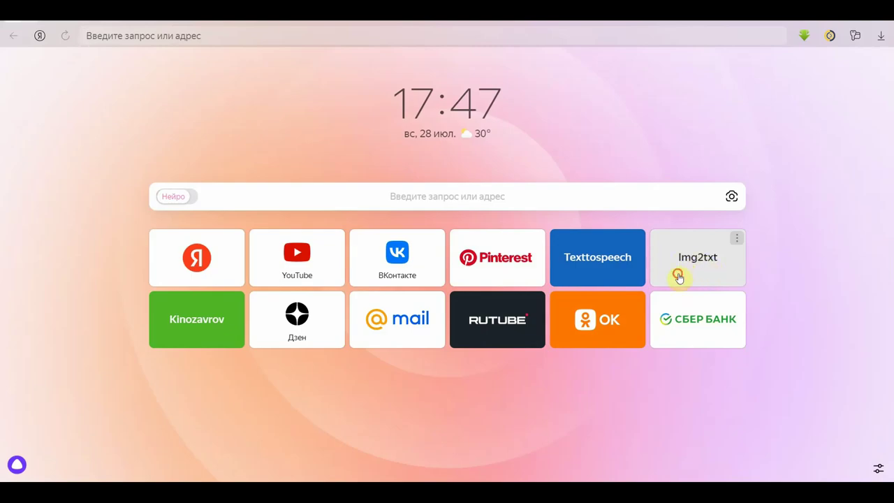
# - Open img2txt from the new tab page and scroll its home page to the upload box
pyautogui.click(678, 278)
pyautogui.scroll(-3, 349, 266)
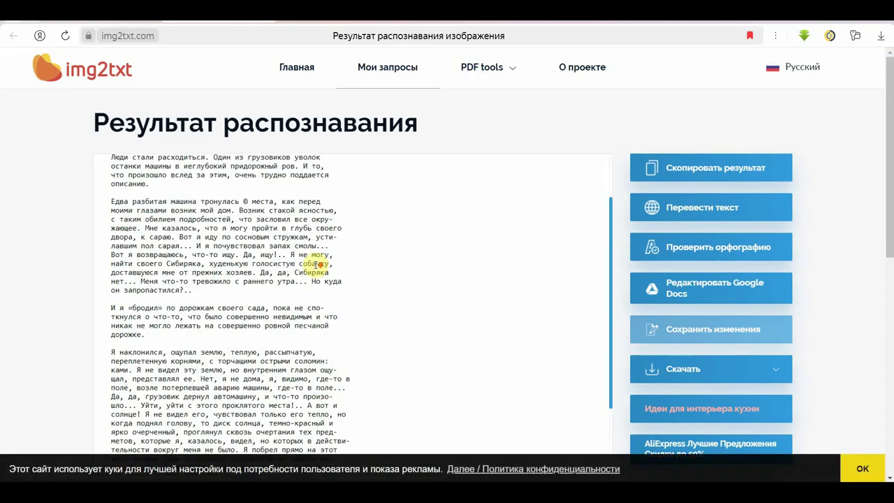
pyautogui.scroll(-4, 314, 293)
pyautogui.scroll(-1, 309, 300)
pyautogui.scroll(2, 209, 273)
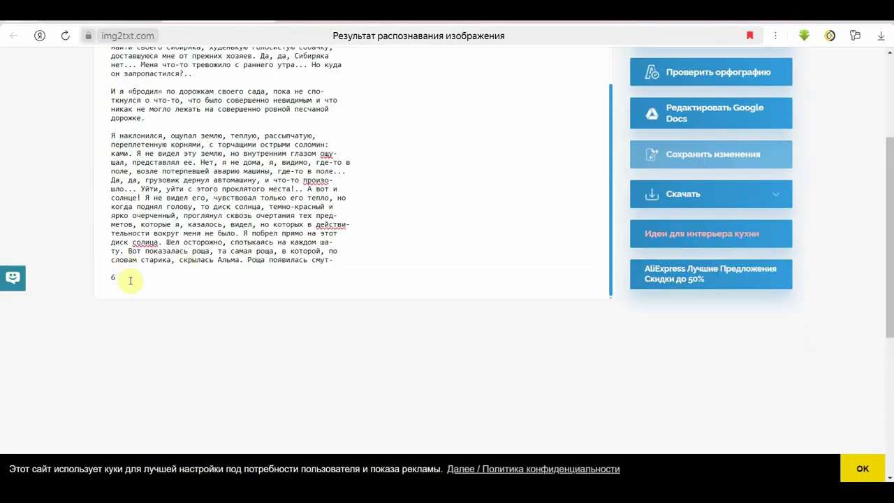
pyautogui.moveTo(130, 280); pyautogui.dragTo(84, 140)
pyautogui.scroll(1, 84, 140)
pyautogui.scroll(4, 83, 129)
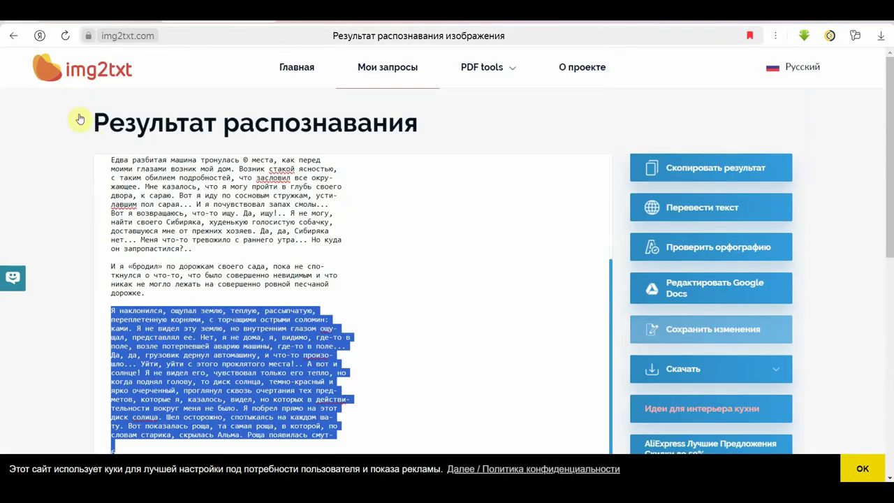
pyautogui.click(87, 74)
pyautogui.scroll(-2, 370, 339)
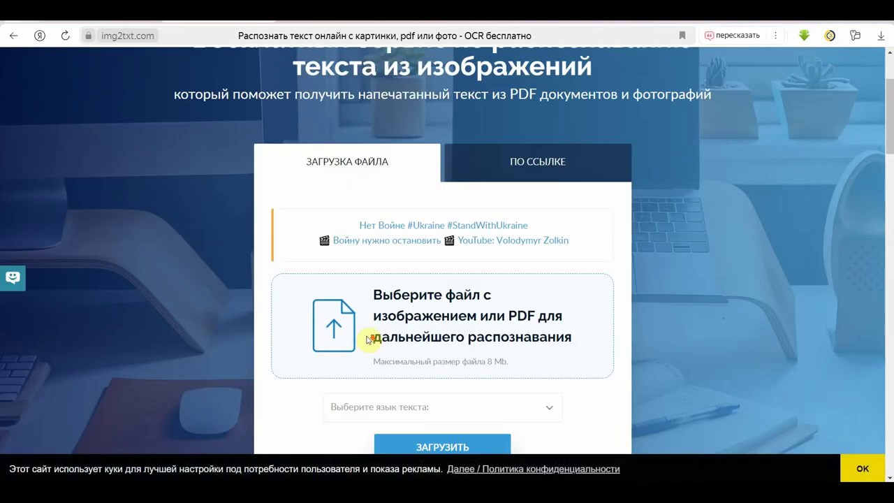
pyautogui.scroll(-1, 369, 340)
pyautogui.click(411, 273)
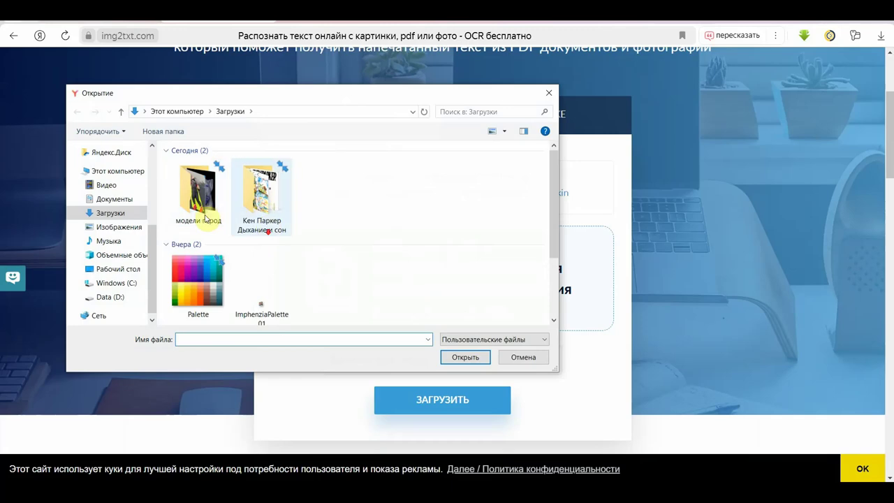
pyautogui.scroll(-2, 270, 231)
pyautogui.click(108, 272)
pyautogui.scroll(-5, 319, 259)
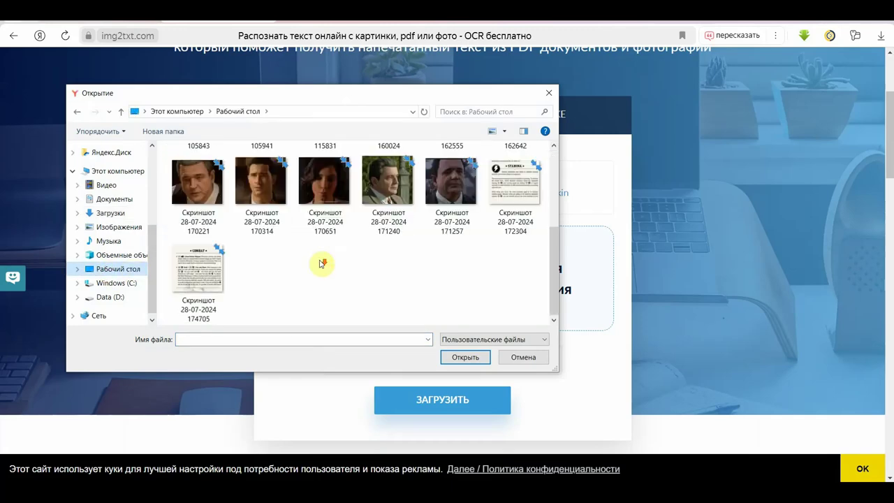
pyautogui.click(195, 276)
pyautogui.click(466, 358)
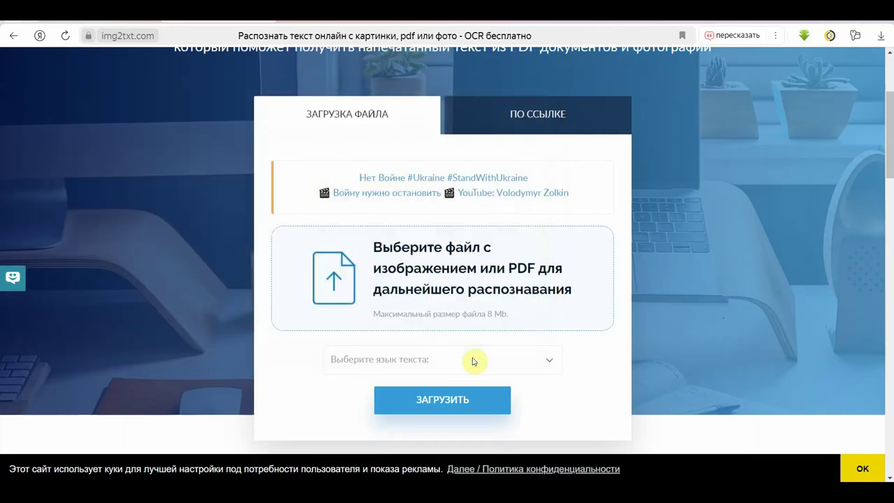
pyautogui.scroll(-1, 422, 308)
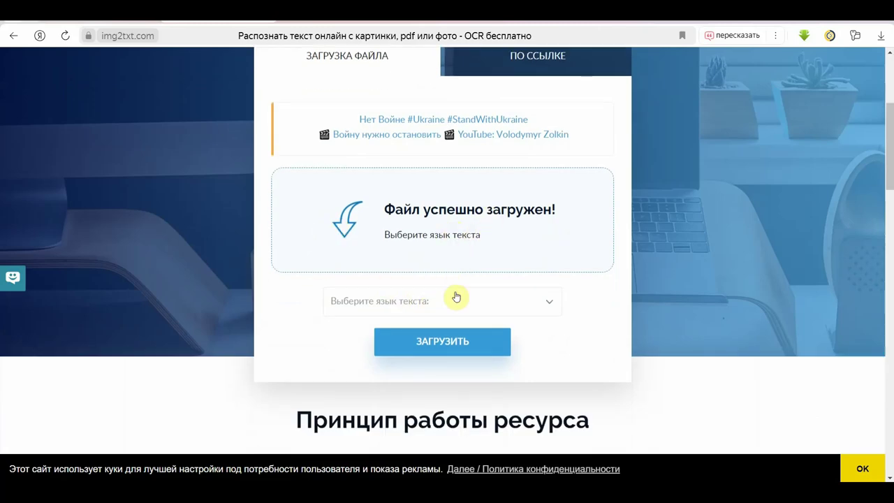
pyautogui.click(554, 304)
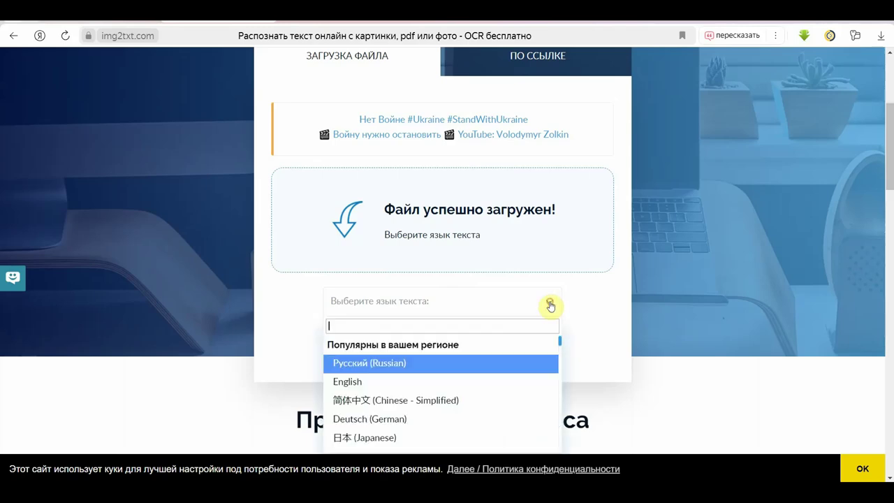
pyautogui.click(370, 384)
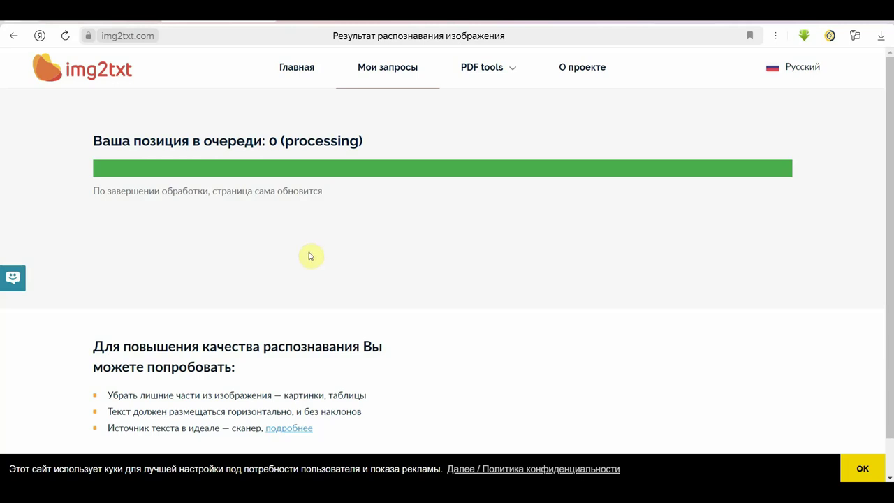
# - Select and copy the full recognised COMBAT text from the img2txt result
pyautogui.scroll(-1, 311, 256)
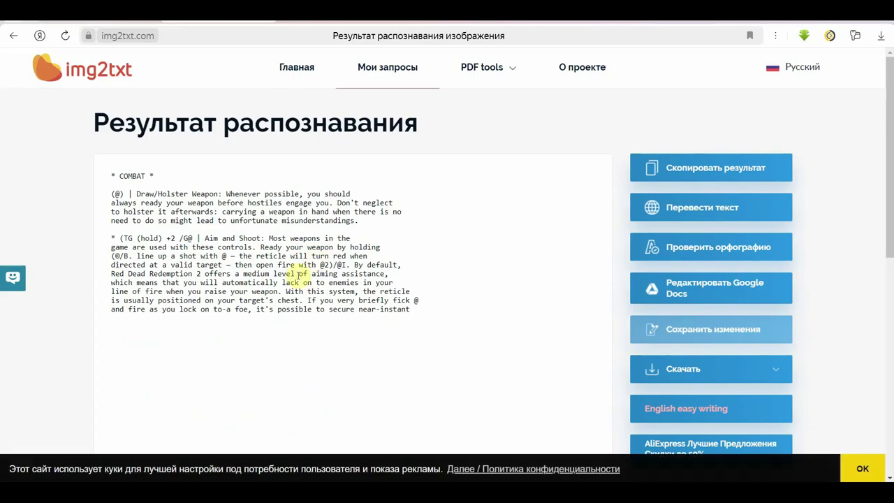
pyautogui.moveTo(421, 313); pyautogui.dragTo(112, 176)
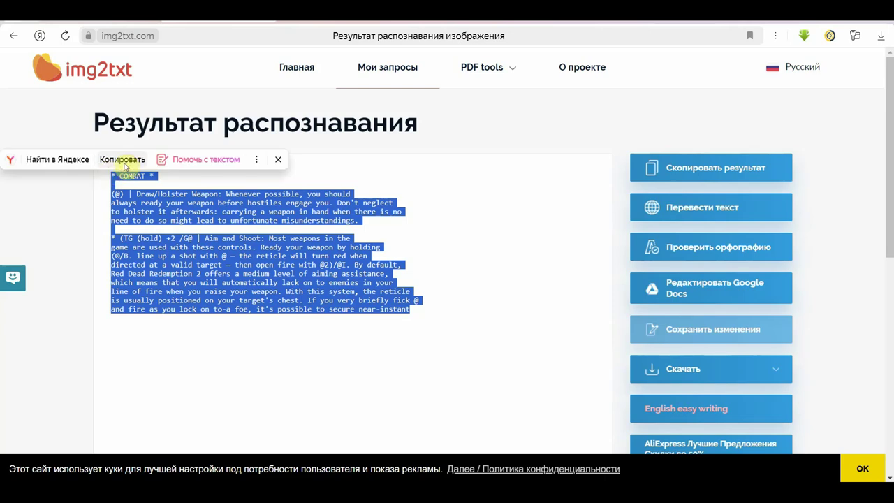
pyautogui.click(121, 155)
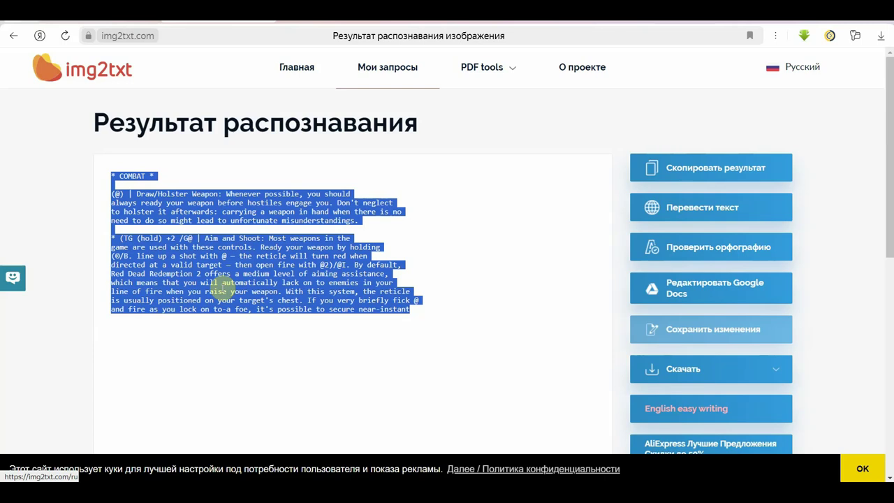
pyautogui.click(289, 19)
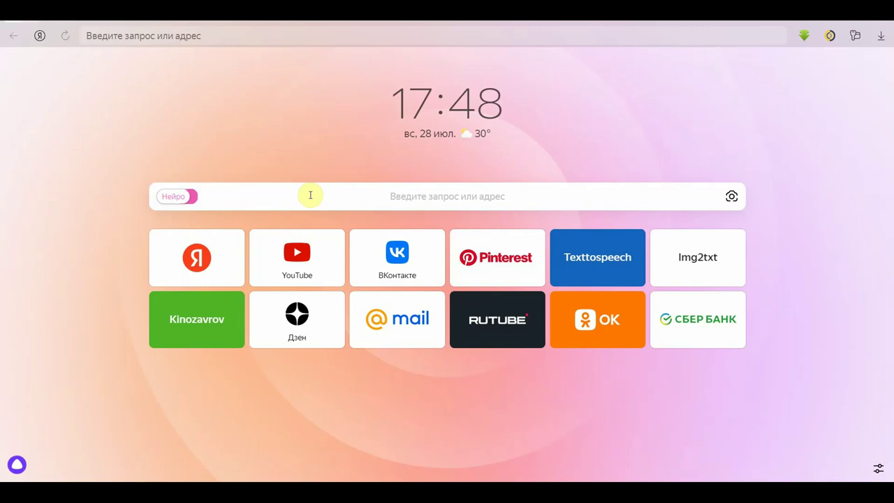
# - Search Yandex for 'переводчик', try translate.yandex.ru, then go back and open DeepL Translate
pyautogui.click(303, 192)
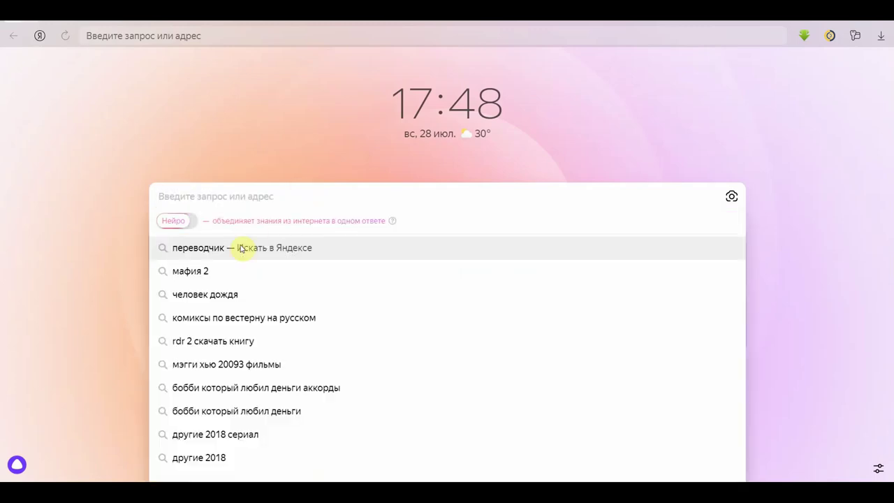
pyautogui.click(237, 249)
pyautogui.scroll(-1, 171, 345)
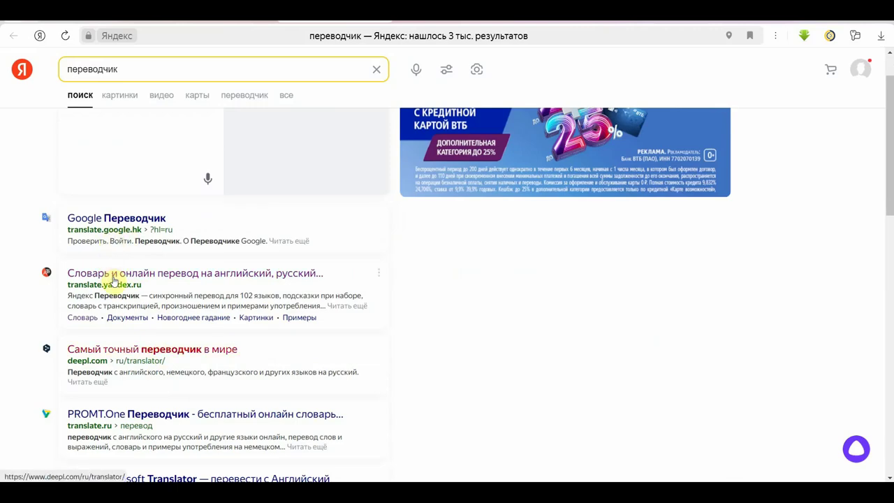
pyautogui.click(124, 273)
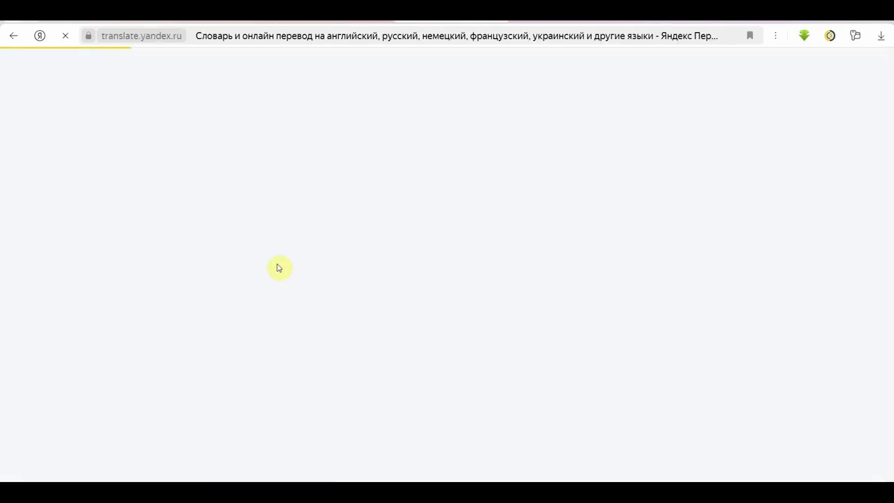
pyautogui.hotkey('alt', 'Left')
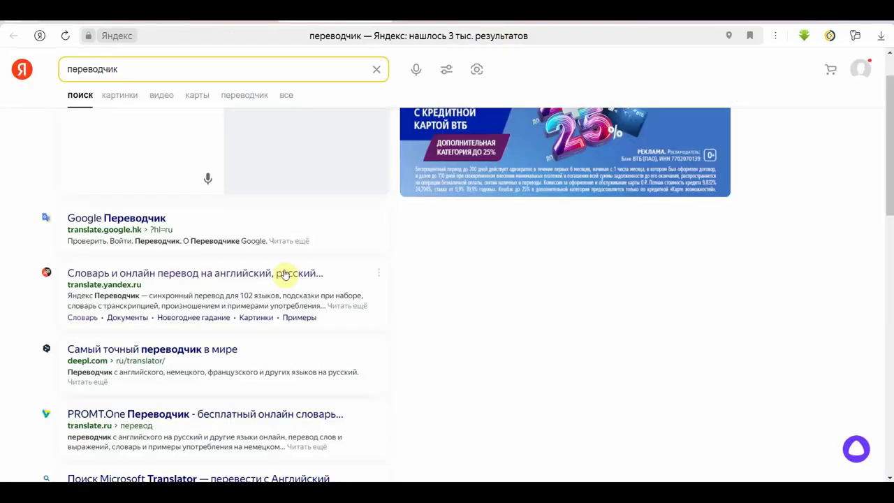
pyautogui.click(175, 351)
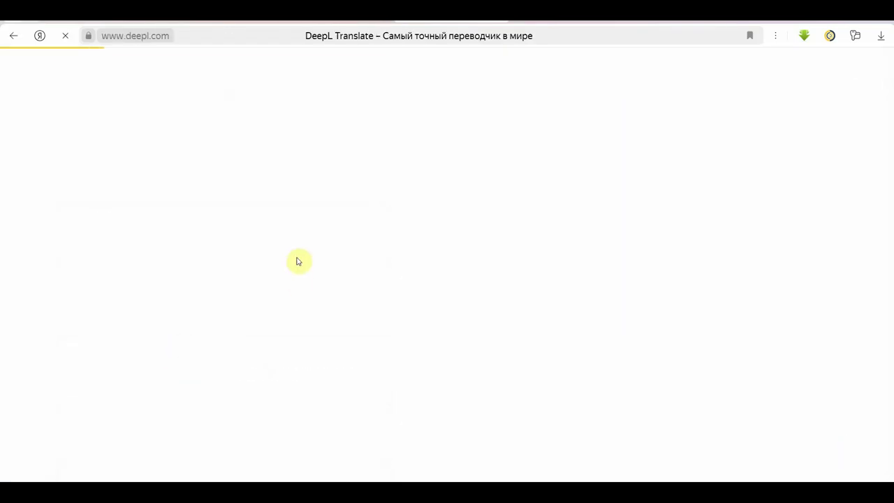
pyautogui.rightClick(106, 209)
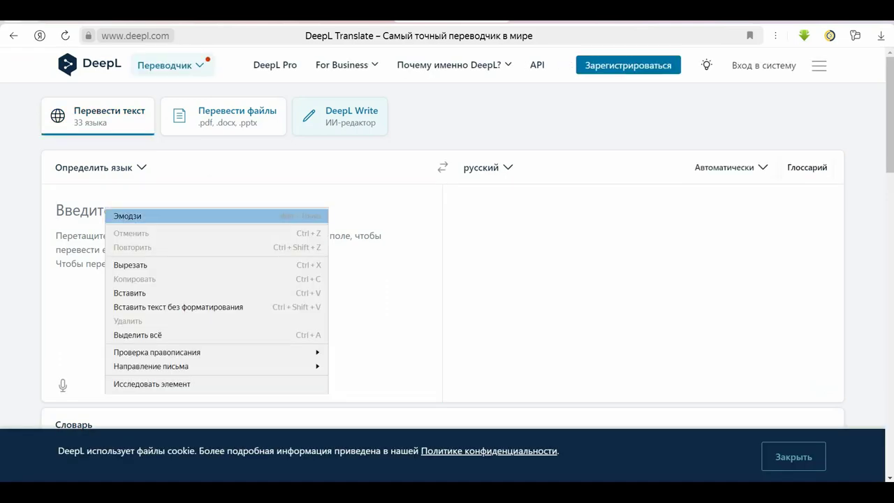
pyautogui.click(163, 296)
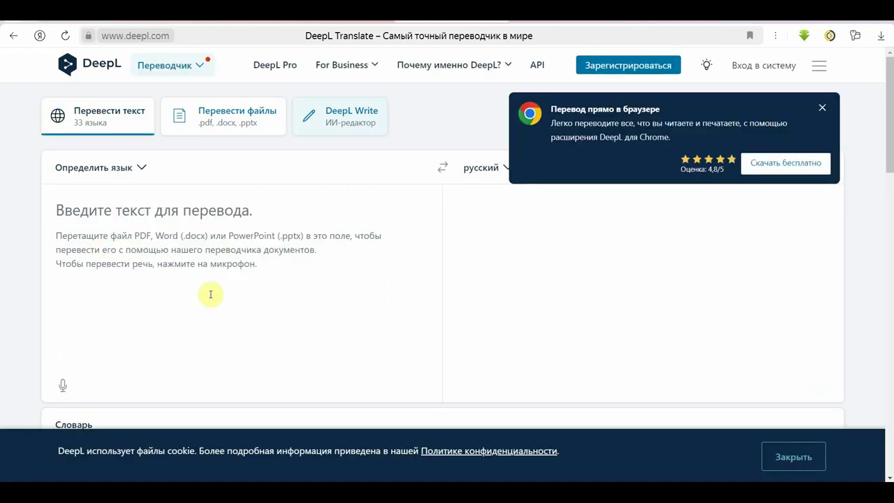
pyautogui.click(318, 282)
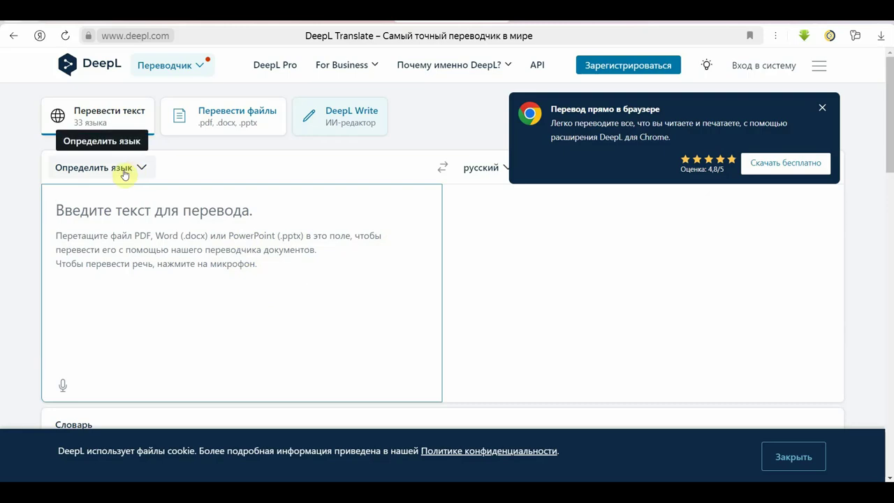
pyautogui.scroll(-3, 273, 272)
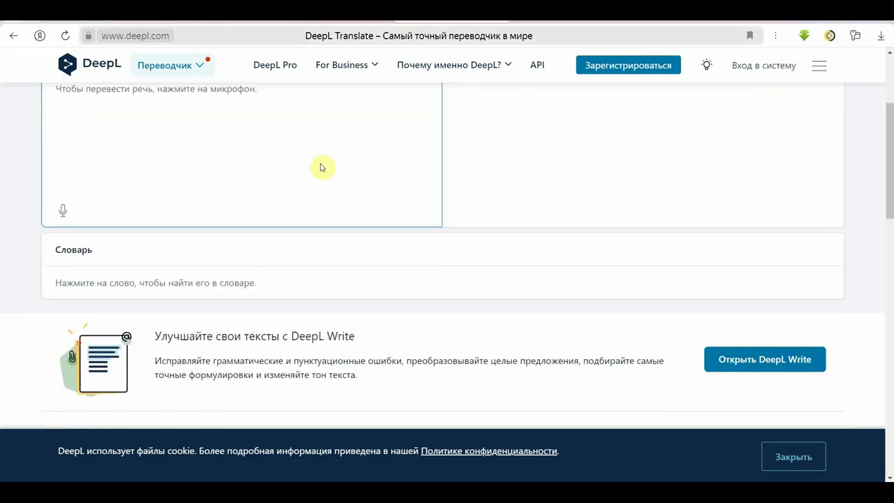
pyautogui.click(503, 20)
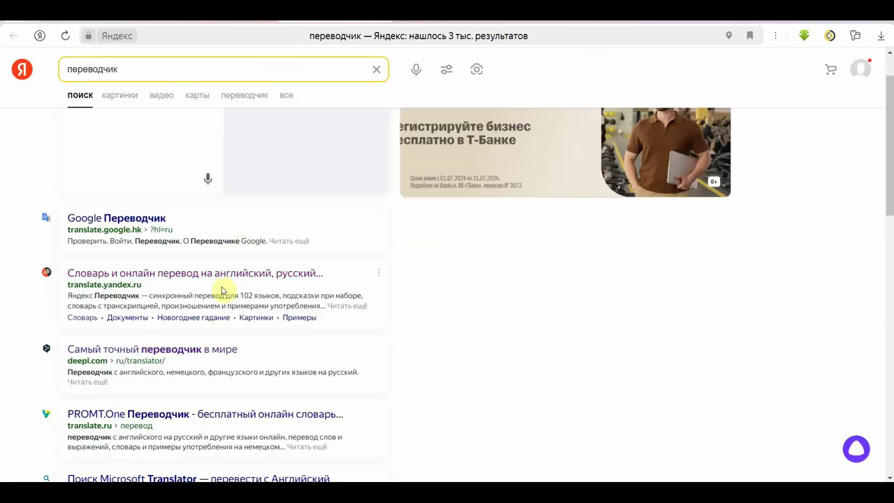
# - Paste the English COMBAT text into Yandex Translate and copy the Russian translation
pyautogui.scroll(-2, 216, 297)
pyautogui.scroll(3, 154, 321)
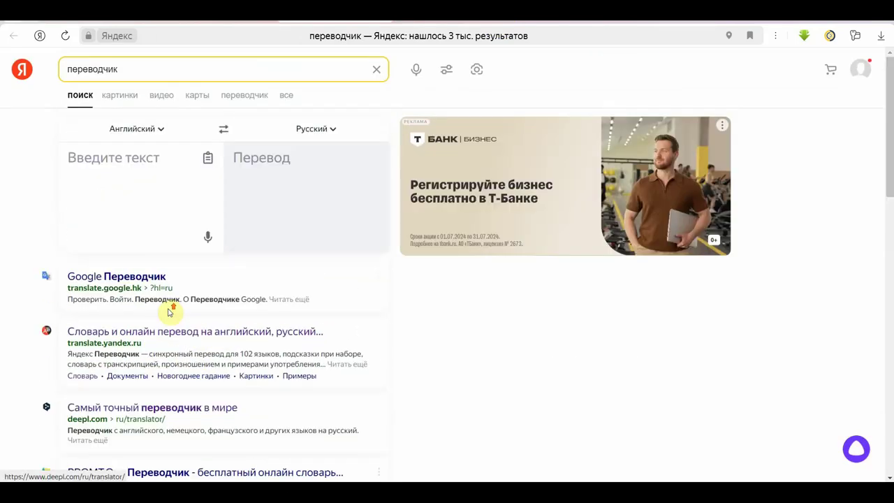
pyautogui.click(119, 180)
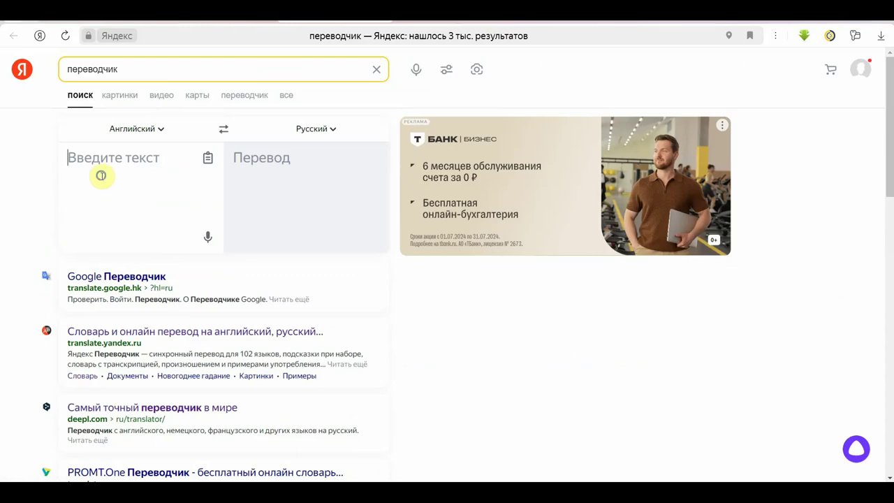
pyautogui.rightClick(102, 176)
pyautogui.click(140, 262)
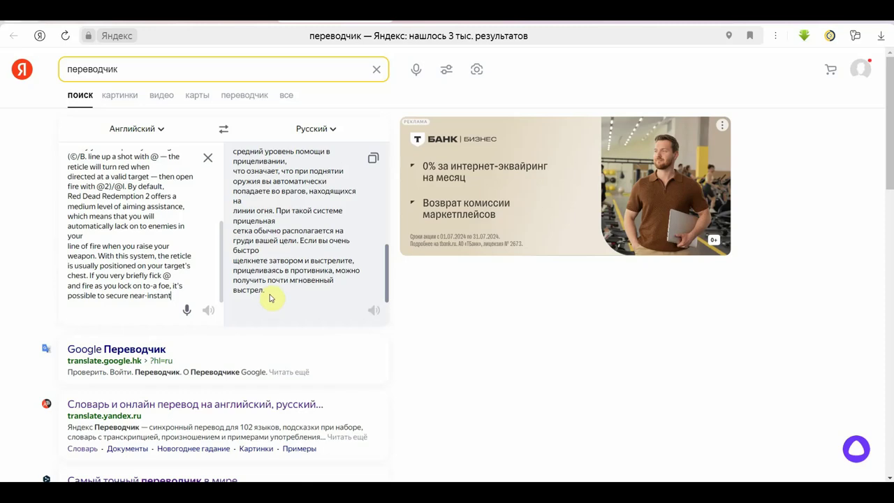
pyautogui.moveTo(270, 296); pyautogui.dragTo(240, 149)
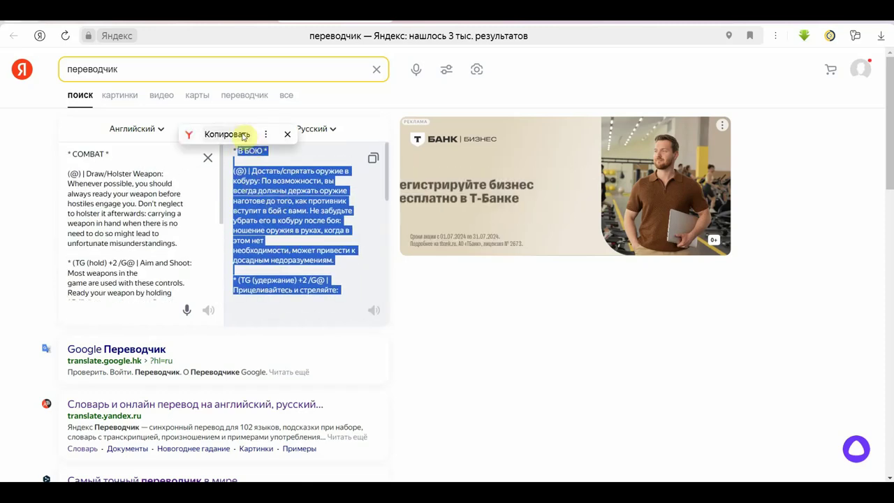
pyautogui.click(234, 137)
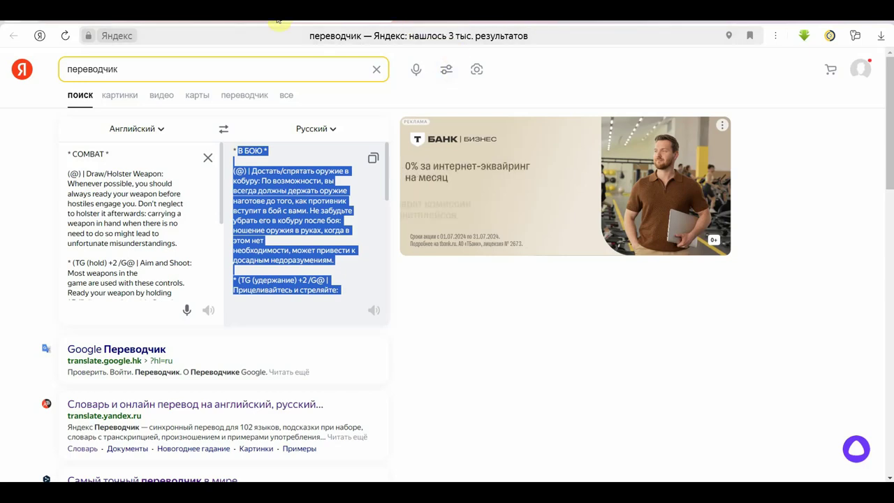
pyautogui.click(396, 20)
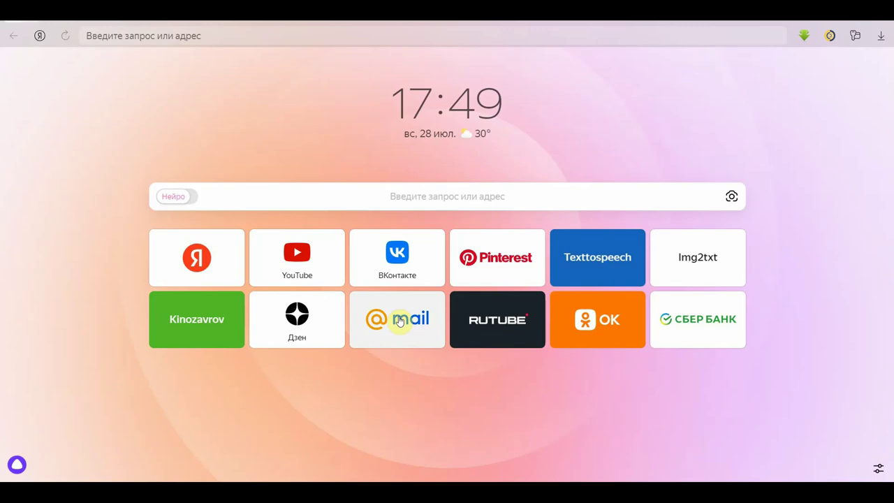
# - On texttospeech.ru, replace the existing text with the Russian COMBAT translation
pyautogui.click(594, 276)
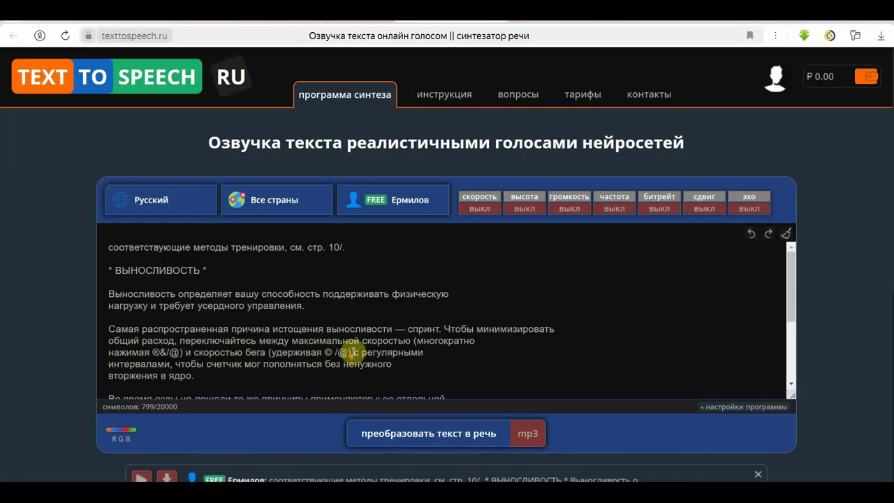
pyautogui.scroll(-3, 379, 352)
pyautogui.moveTo(189, 385)
pyautogui.mouseDown()
pyautogui.moveTo(90, 226)
pyautogui.moveTo(210, 313)
pyautogui.mouseUp()
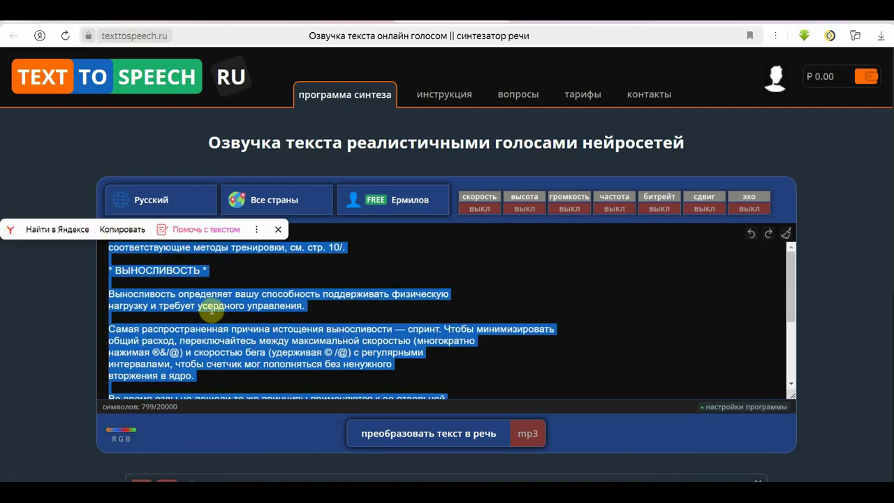
pyautogui.hotkey('ctrl', 'v')
# - Voice the 991-character text with Ермилов into a 01:13 MP3 and download it
pyautogui.scroll(-1, 211, 309)
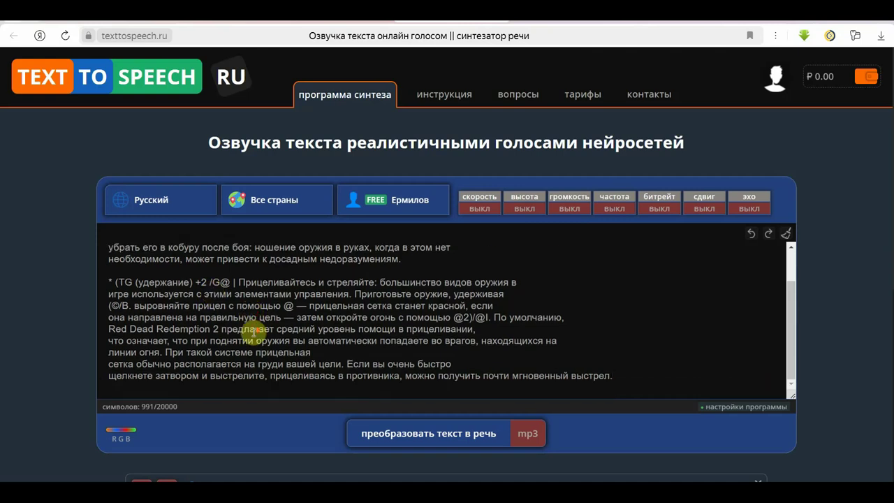
pyautogui.scroll(3, 252, 334)
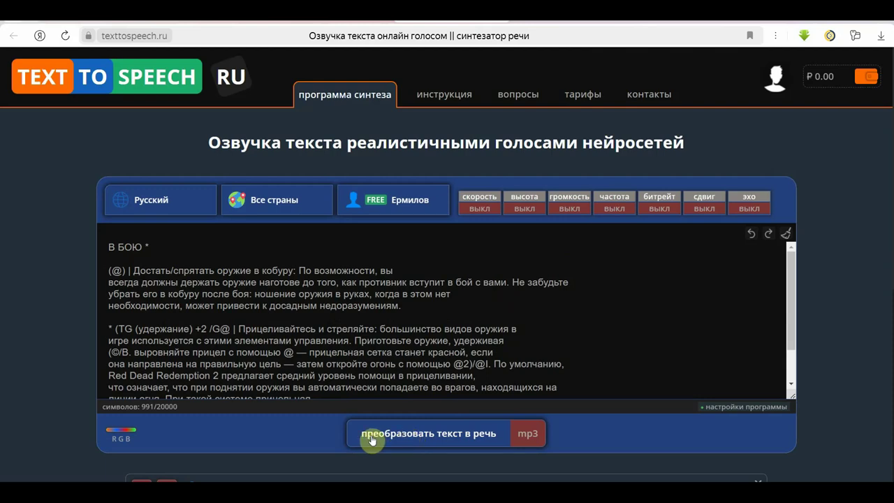
pyautogui.click(433, 437)
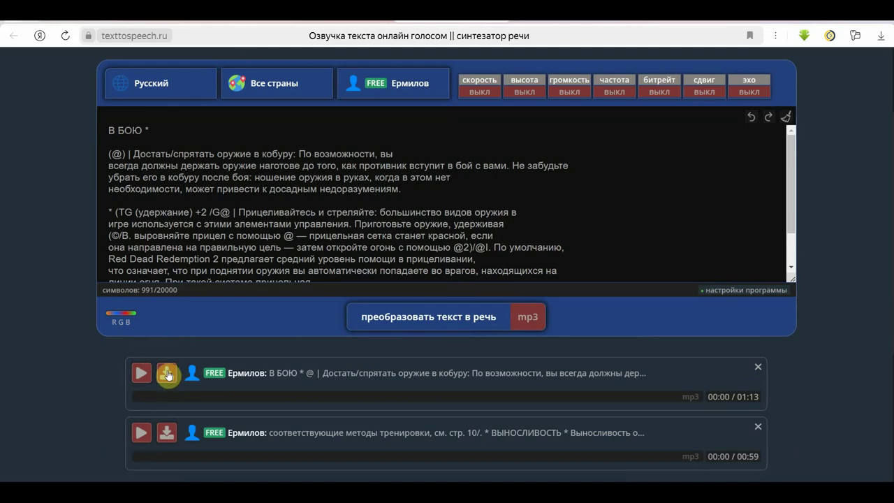
pyautogui.click(166, 376)
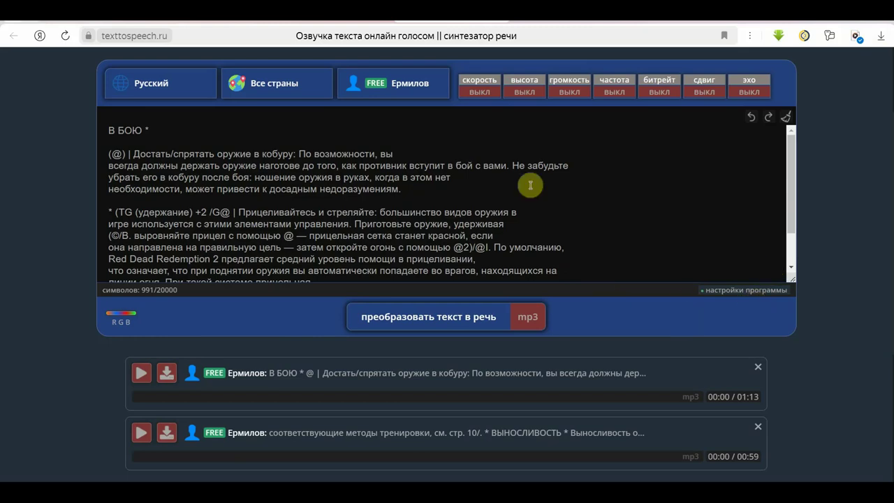
pyautogui.scroll(2, 419, 150)
pyautogui.click(414, 145)
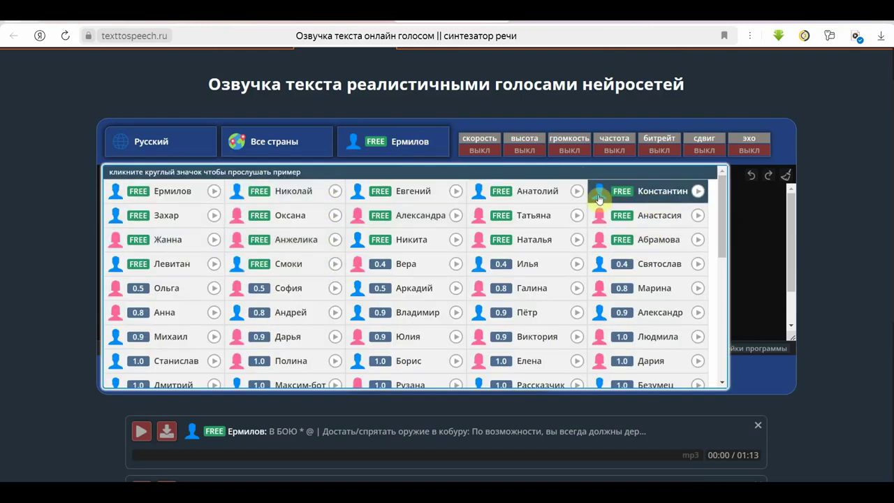
pyautogui.scroll(-3, 307, 321)
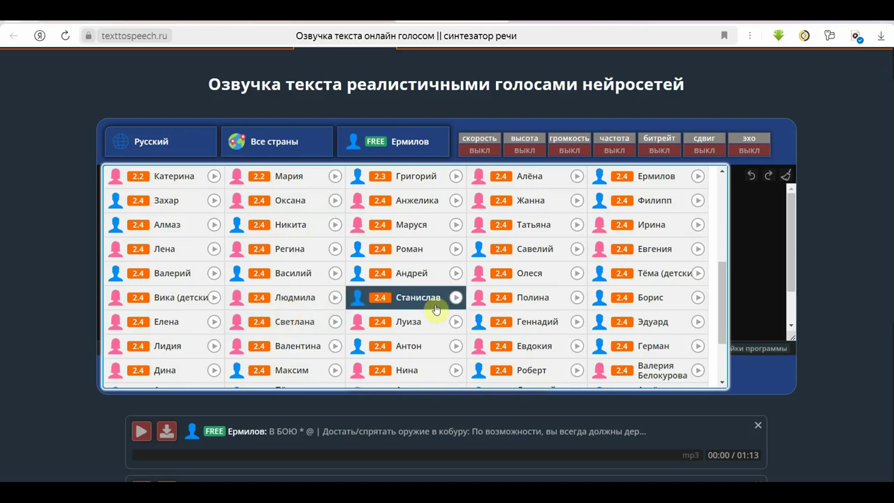
pyautogui.scroll(5, 251, 313)
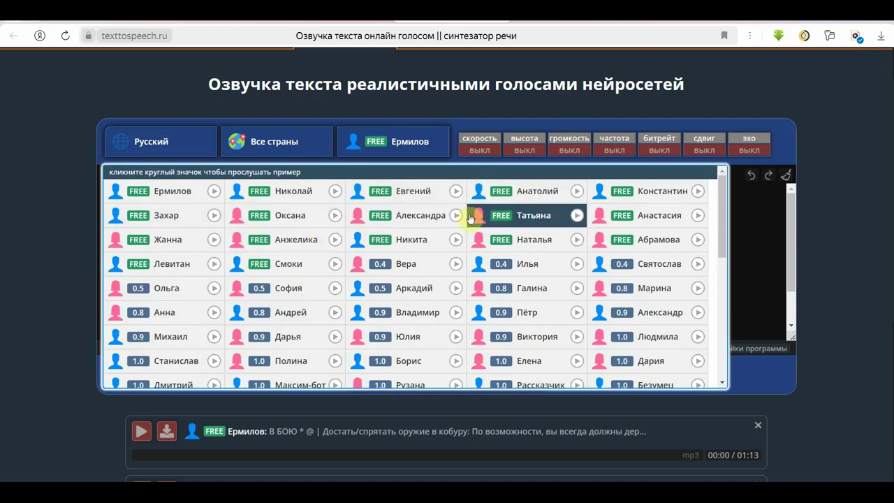
pyautogui.click(827, 198)
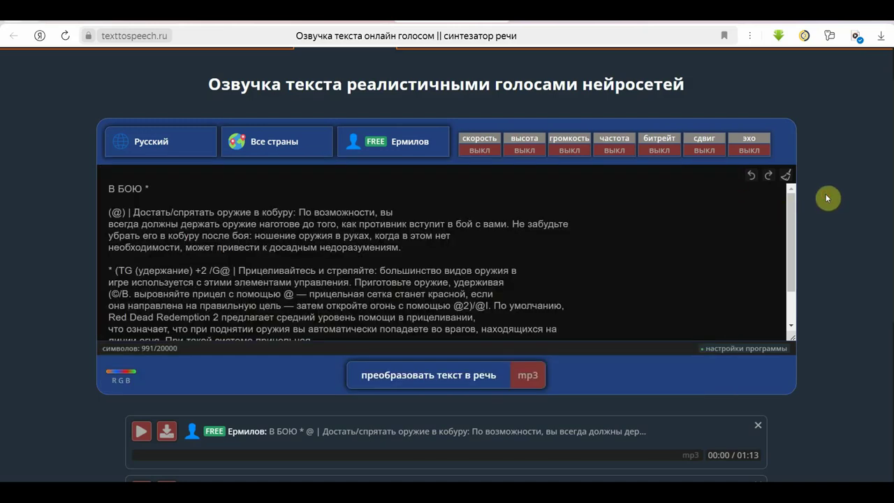